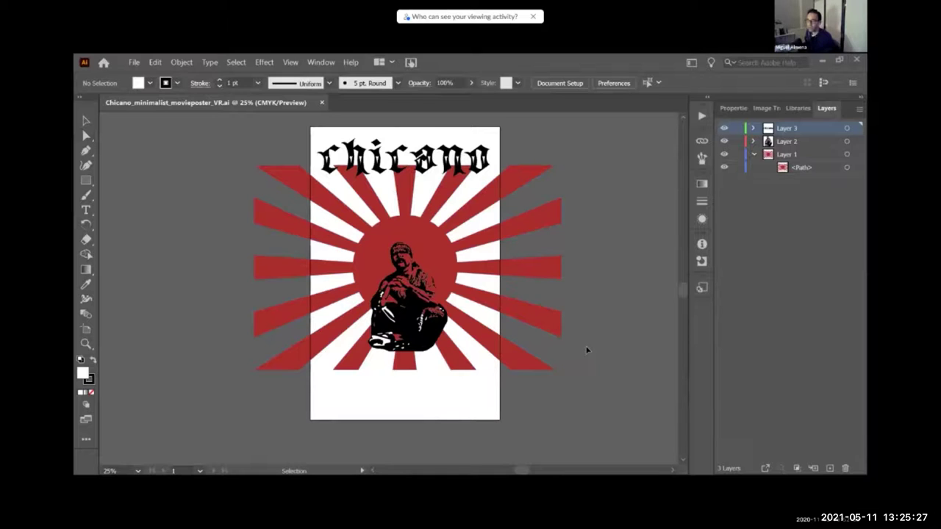
Examine the paths making up the crouching figure, including the white highlights on its trousers and shoe and the black compound path
{"action": "key", "text": "a"}
{"action": "key", "text": "v"}
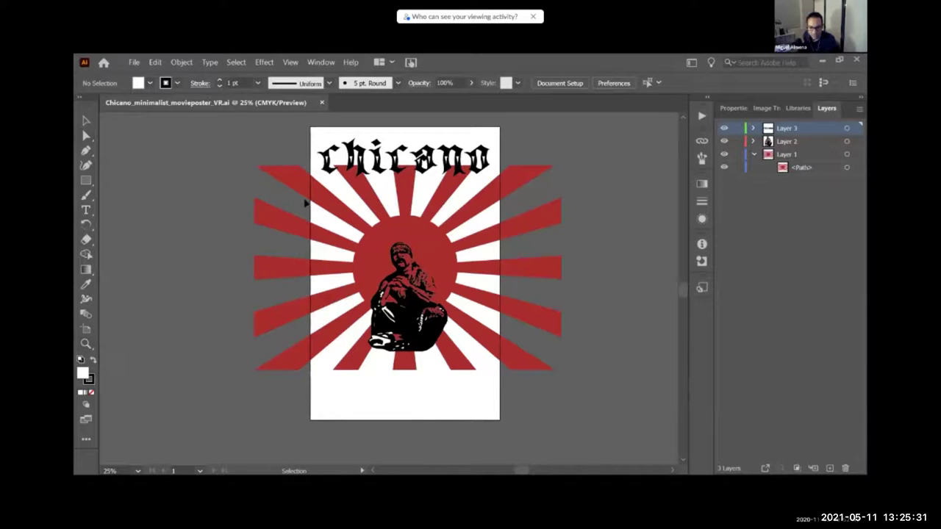
{"action": "left_click", "coordinate": [86, 344]}
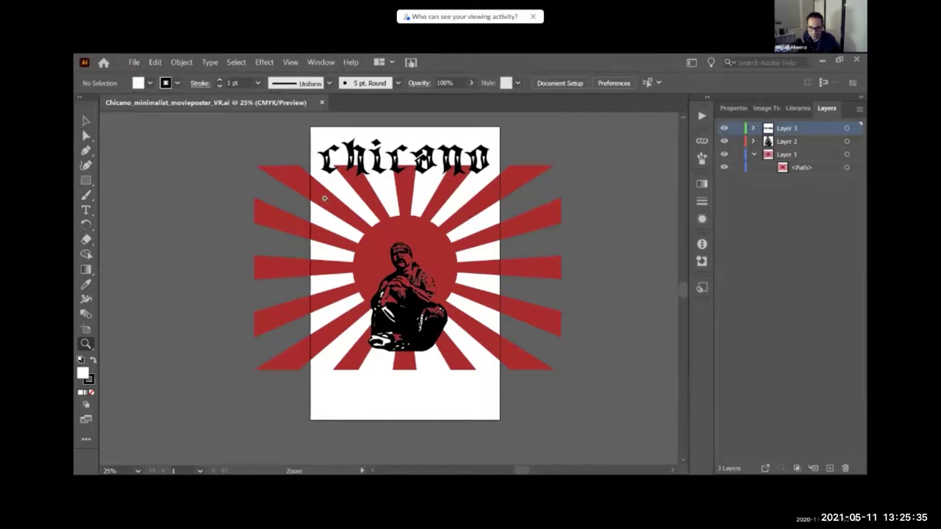
{"action": "left_click_drag", "start_coordinate": [330, 212], "coordinate": [613, 390]}
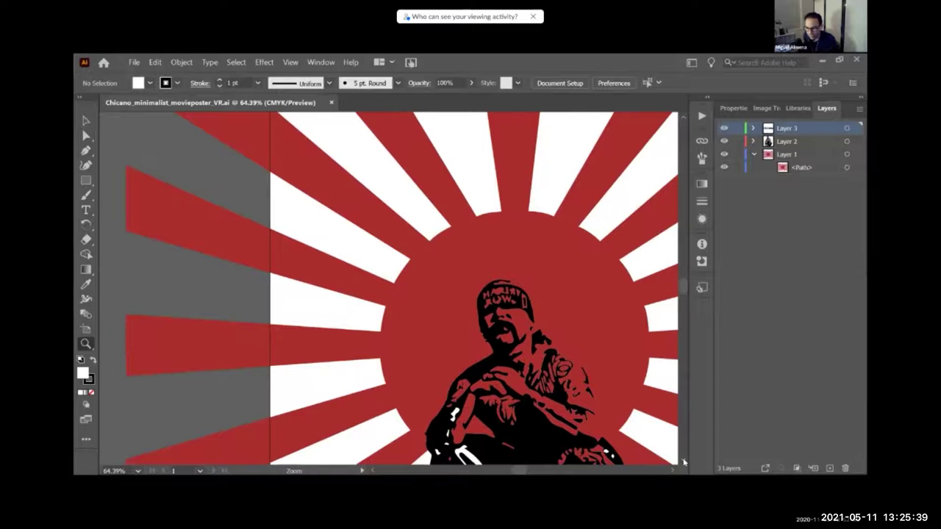
{"action": "scroll", "coordinate": [682, 461], "scroll_direction": "down", "scroll_amount": 5}
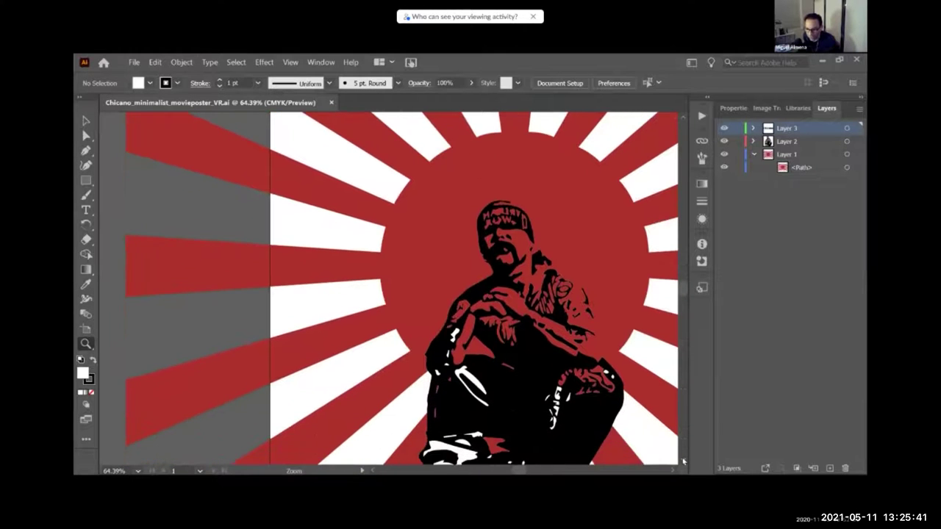
{"action": "scroll", "coordinate": [672, 469], "scroll_direction": "right", "scroll_amount": 5}
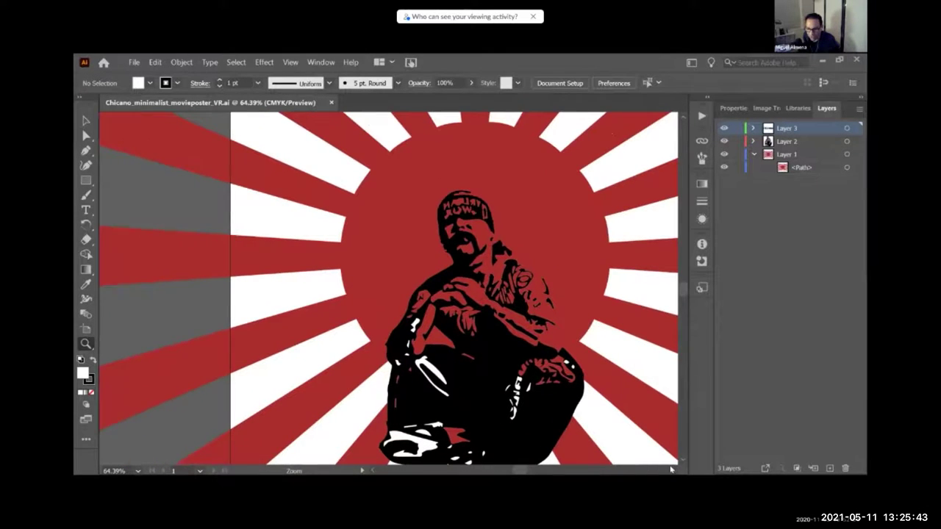
{"action": "scroll", "coordinate": [670, 468], "scroll_direction": "right", "scroll_amount": 5}
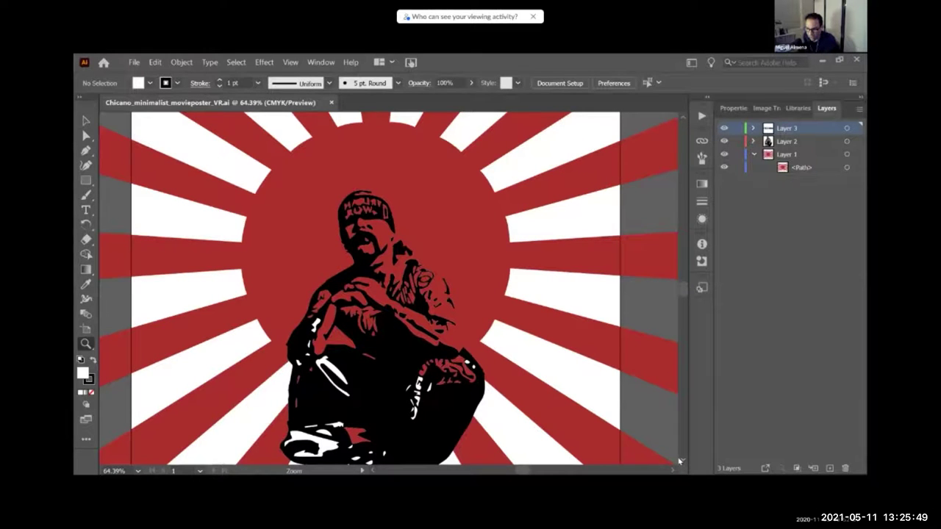
{"action": "scroll", "coordinate": [679, 461], "scroll_direction": "down", "scroll_amount": 2}
{"action": "key", "text": "a"}
{"action": "left_click", "coordinate": [339, 332]}
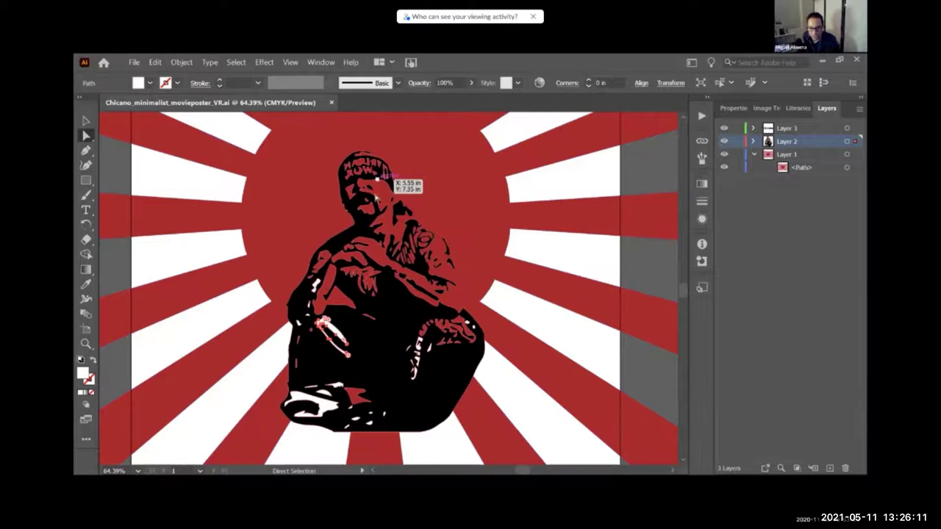
{"action": "left_click", "coordinate": [339, 238]}
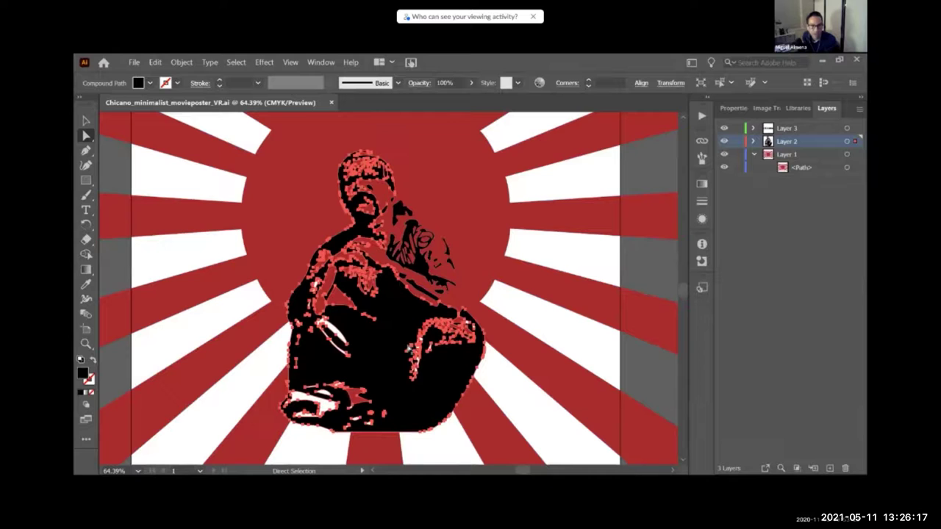
{"action": "left_click", "coordinate": [324, 404]}
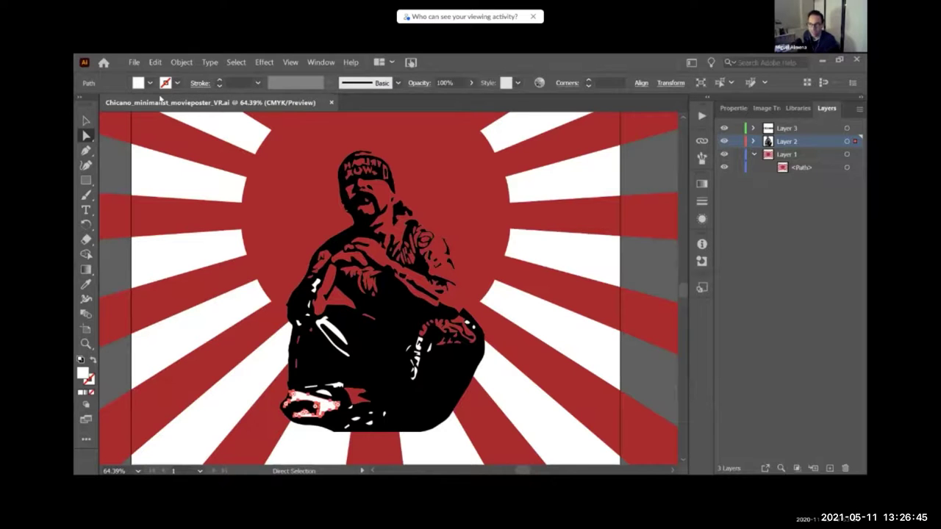
{"action": "left_click", "coordinate": [638, 258]}
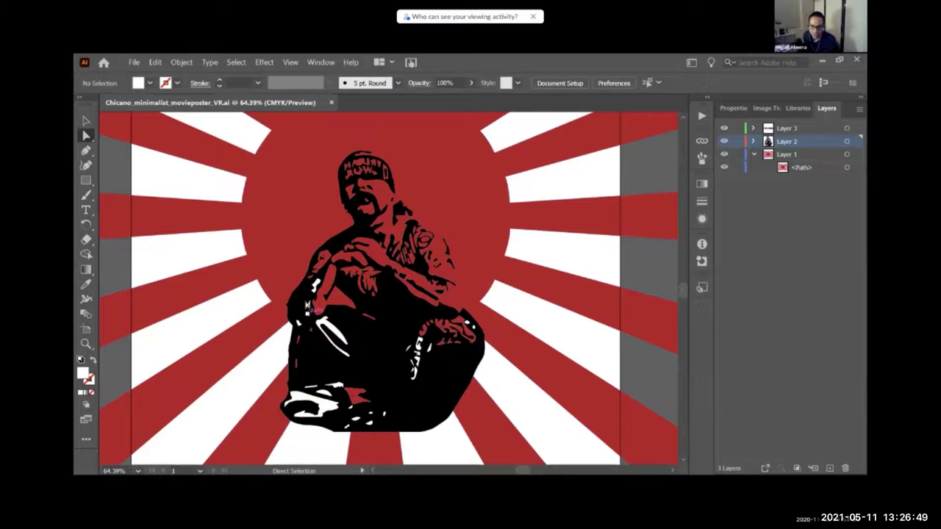
Delete the long white highlight shape on the figure's thigh, just below the elbow, using the Direct Selection tool
{"action": "left_click", "coordinate": [315, 285]}
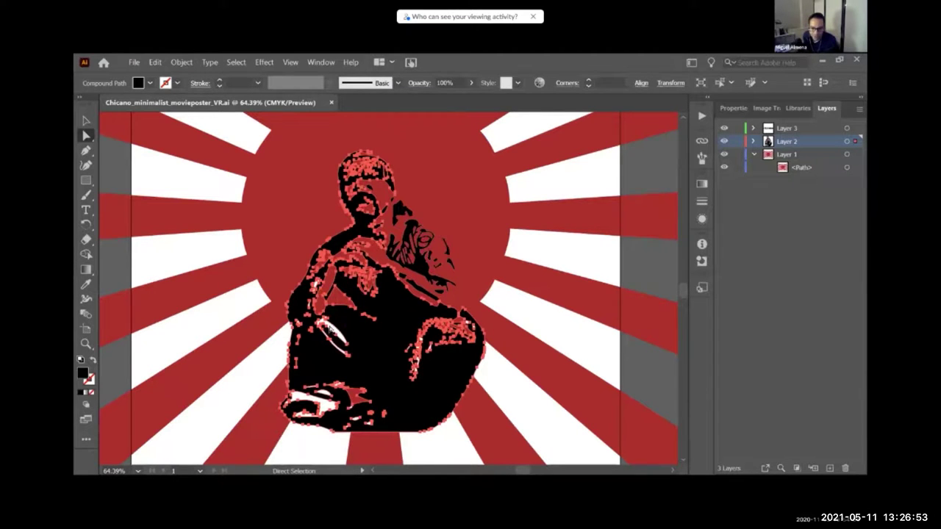
{"action": "left_click", "coordinate": [315, 286]}
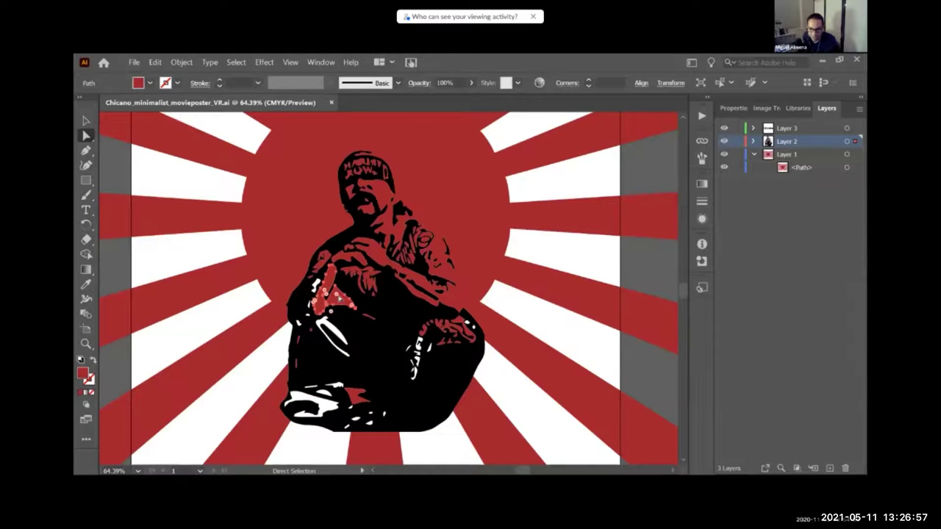
{"action": "left_click", "coordinate": [316, 284]}
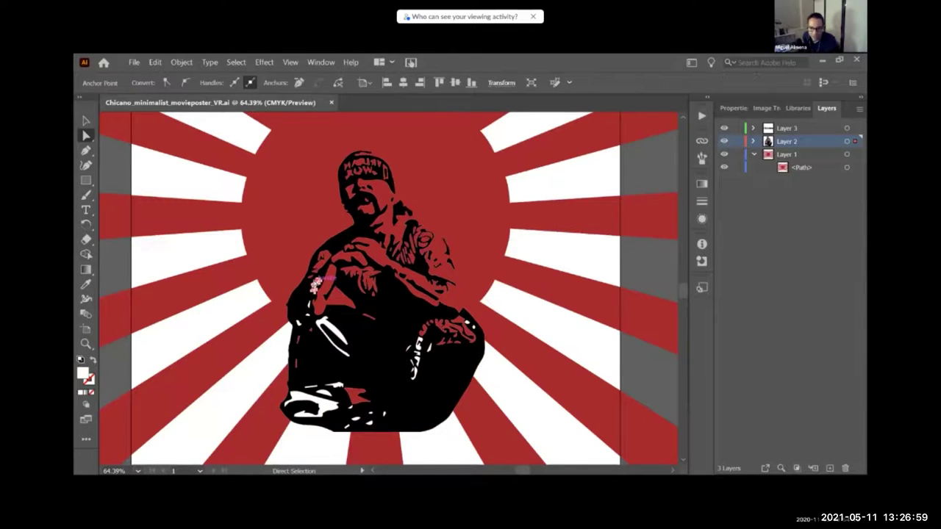
{"action": "left_click", "coordinate": [325, 319]}
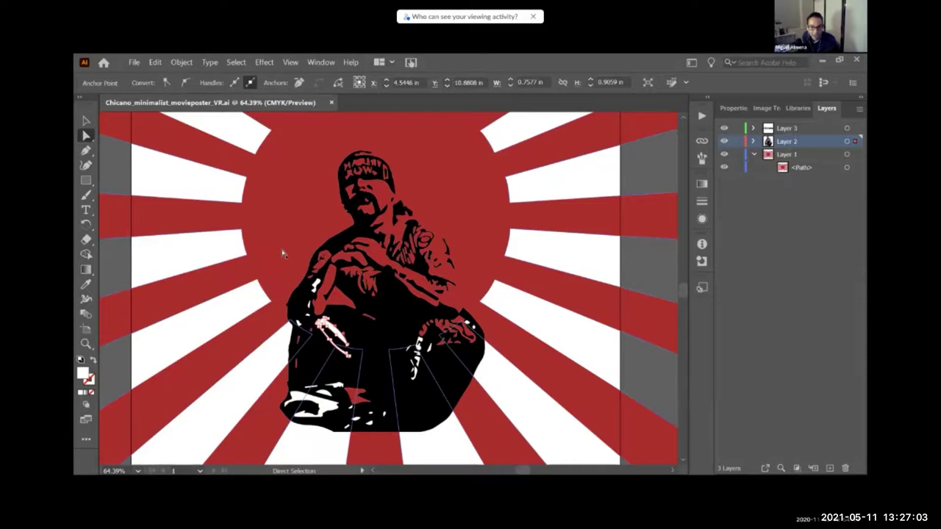
{"action": "left_click", "coordinate": [335, 332]}
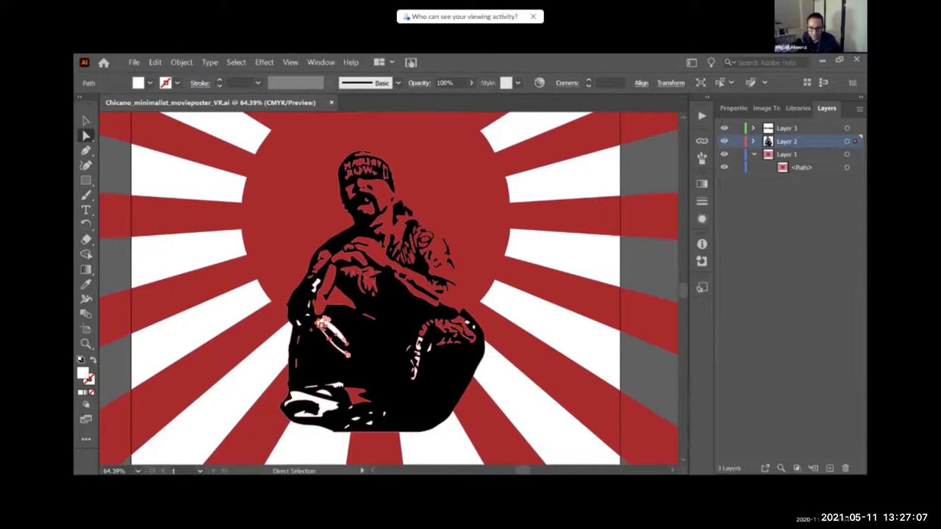
{"action": "left_click_drag", "start_coordinate": [333, 332], "coordinate": [484, 211]}
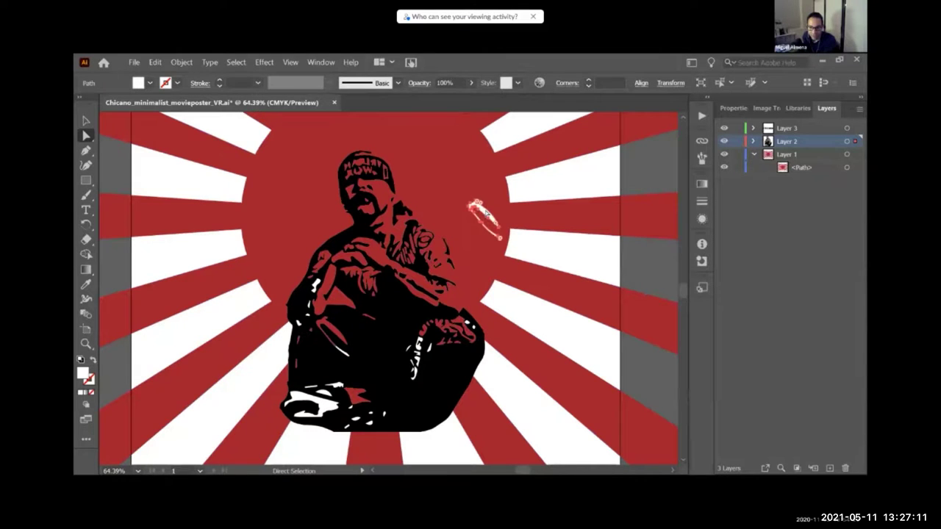
{"action": "key", "text": "Delete"}
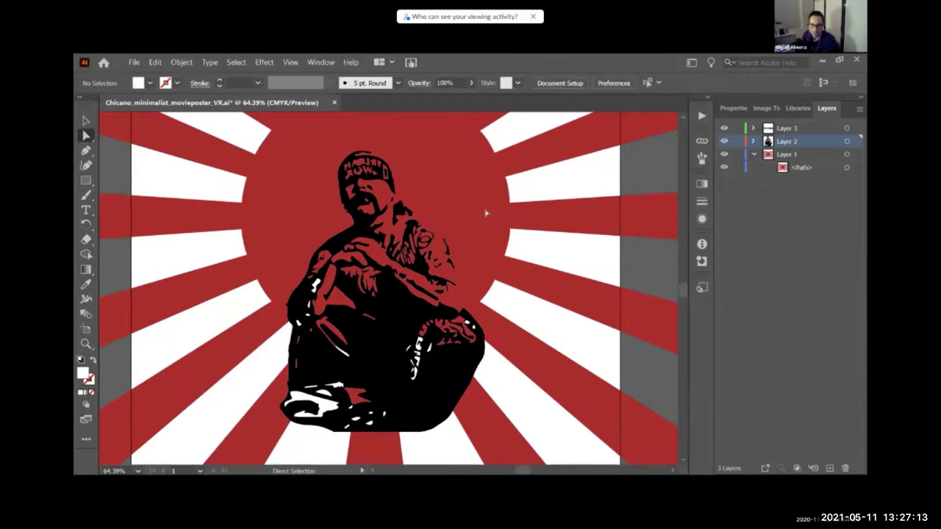
{"action": "left_click", "coordinate": [344, 352]}
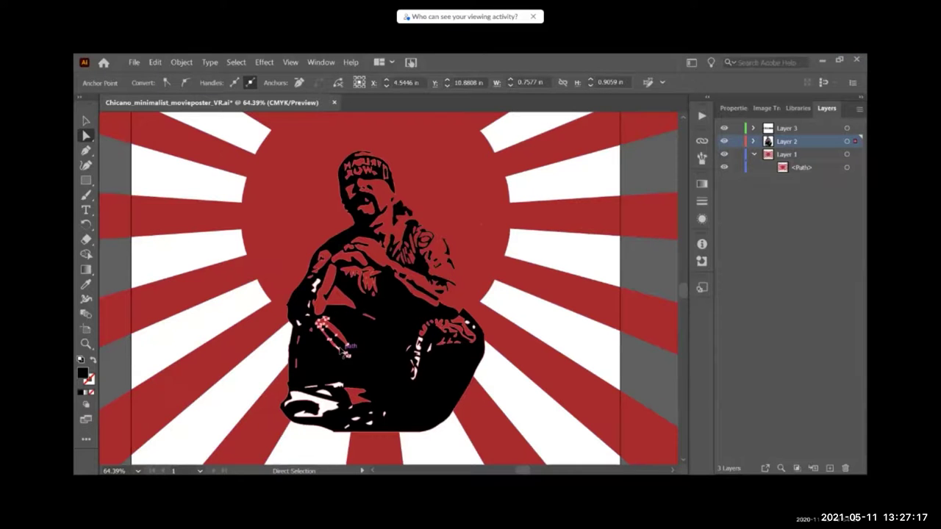
{"action": "left_click", "coordinate": [299, 217]}
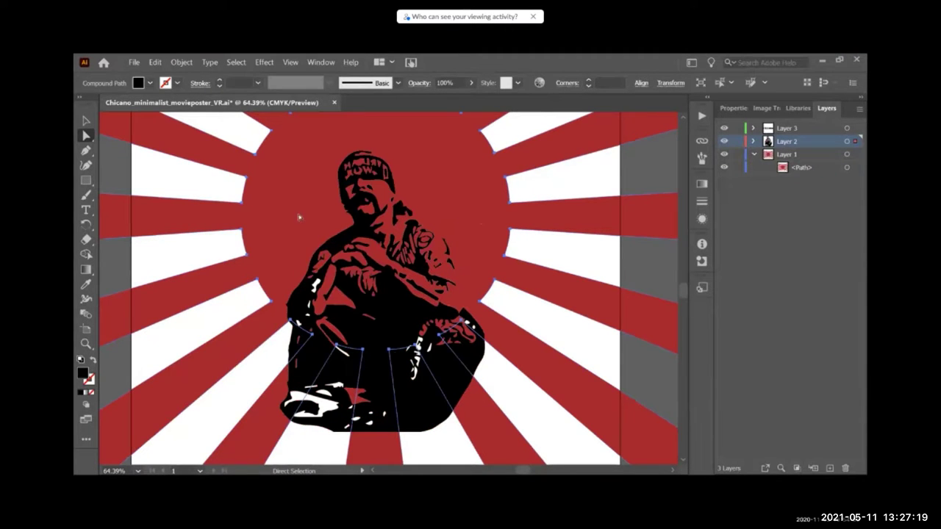
{"action": "left_click", "coordinate": [640, 269]}
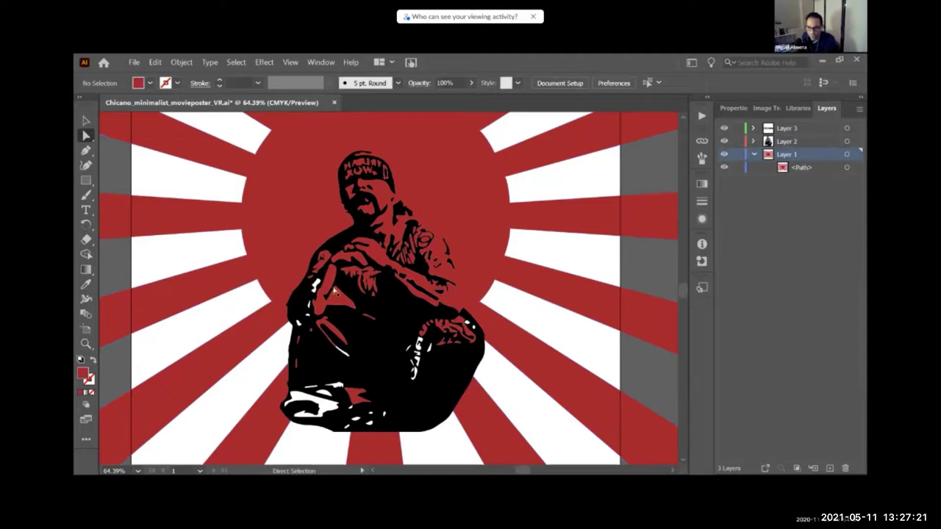
Delete the irregular white patch on the figure's arm, beside the raised red forearm shape, using the Direct Selection tool
{"action": "left_click", "coordinate": [316, 283]}
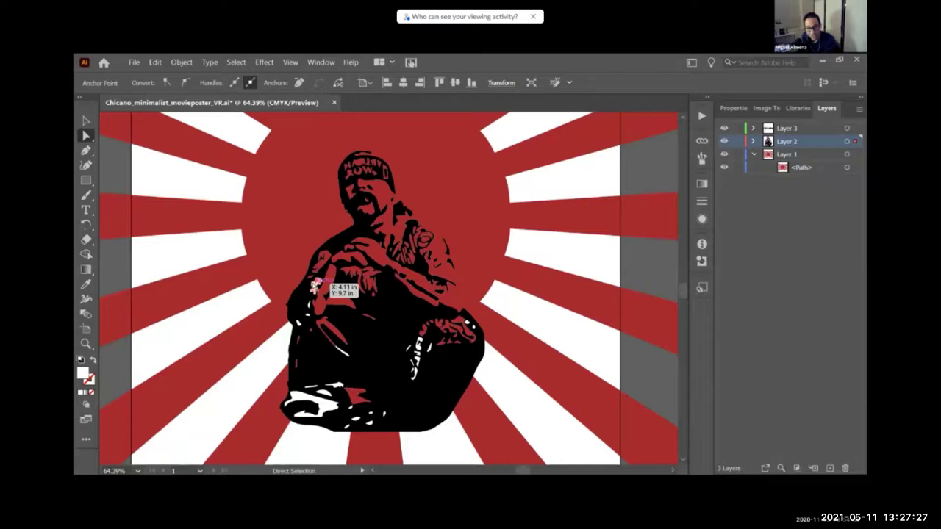
{"action": "left_click", "coordinate": [312, 287]}
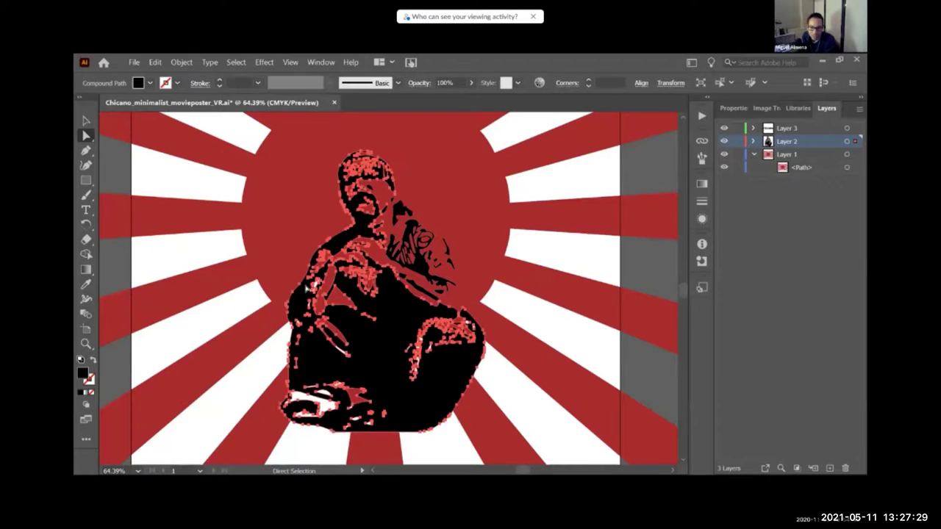
{"action": "left_click", "coordinate": [312, 286]}
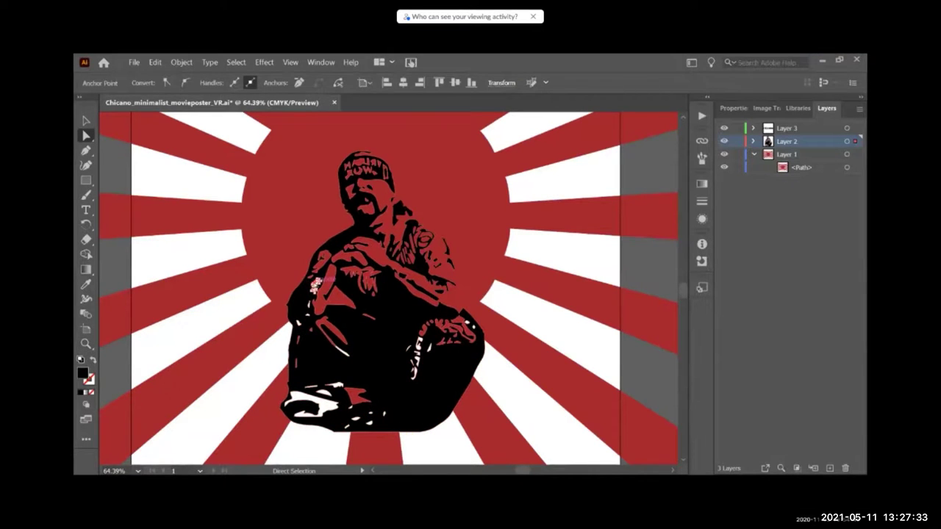
{"action": "key", "text": "z"}
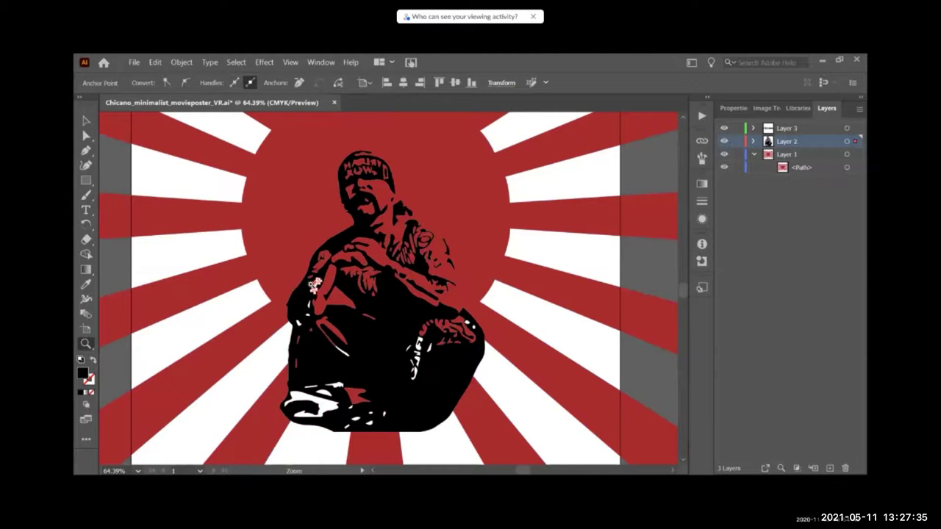
{"action": "left_click", "coordinate": [314, 285]}
{"action": "left_click", "coordinate": [402, 287]}
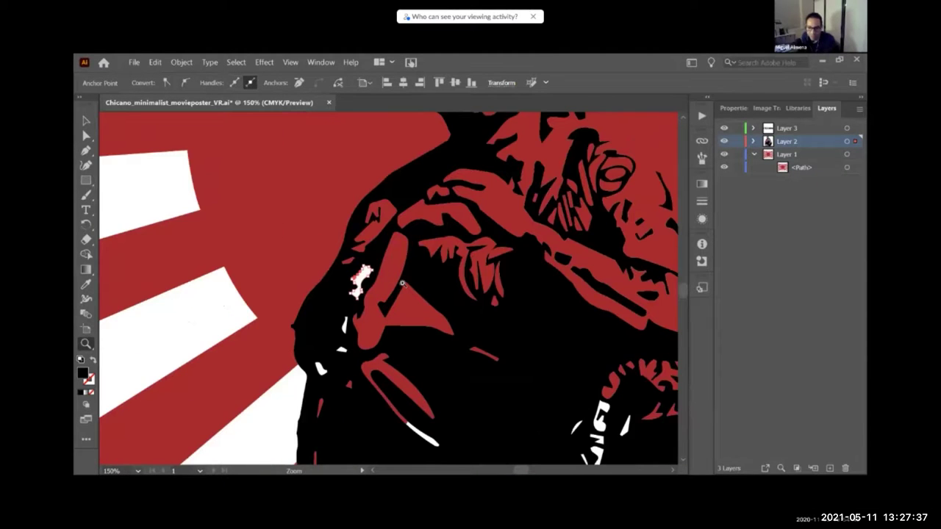
{"action": "left_click", "coordinate": [366, 278]}
{"action": "left_click", "coordinate": [86, 136]}
{"action": "left_click", "coordinate": [361, 283]}
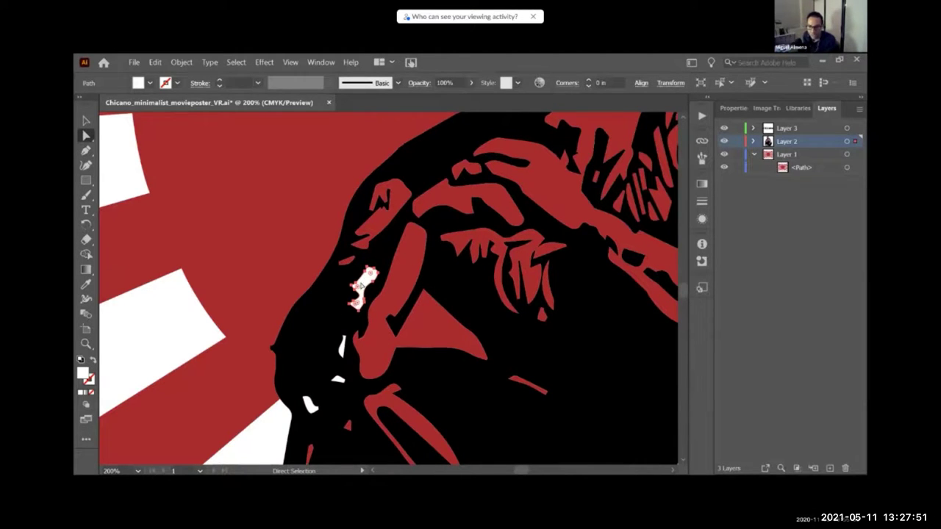
{"action": "left_click_drag", "start_coordinate": [362, 287], "coordinate": [288, 242]}
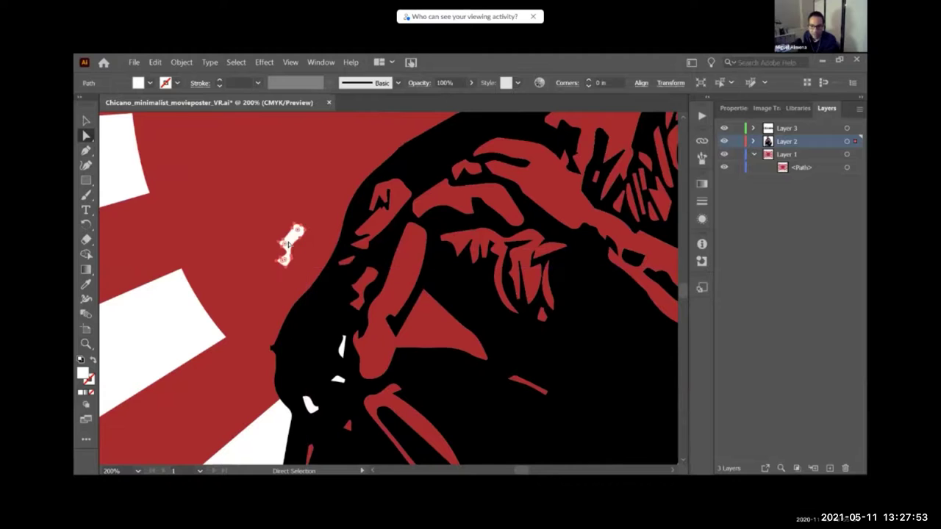
{"action": "key", "text": "Delete"}
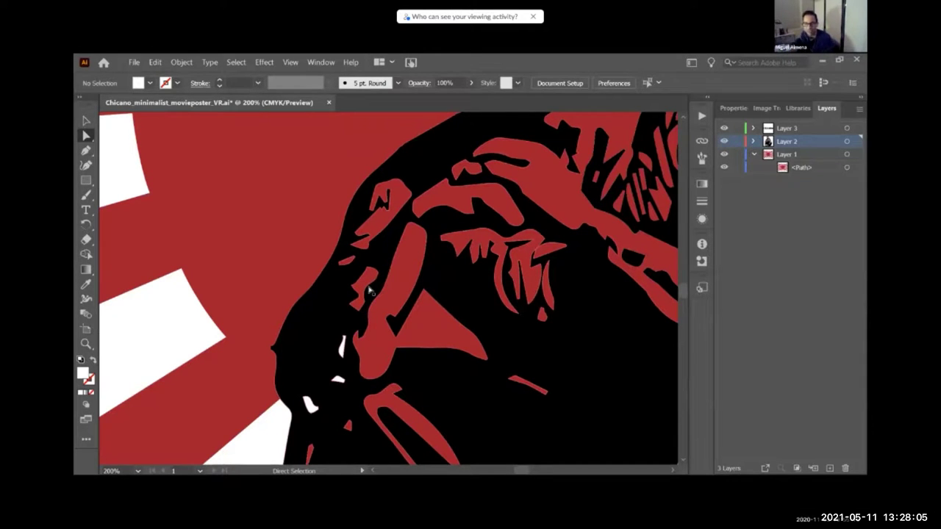
{"action": "scroll", "coordinate": [369, 292], "scroll_direction": "down", "scroll_amount": 1}
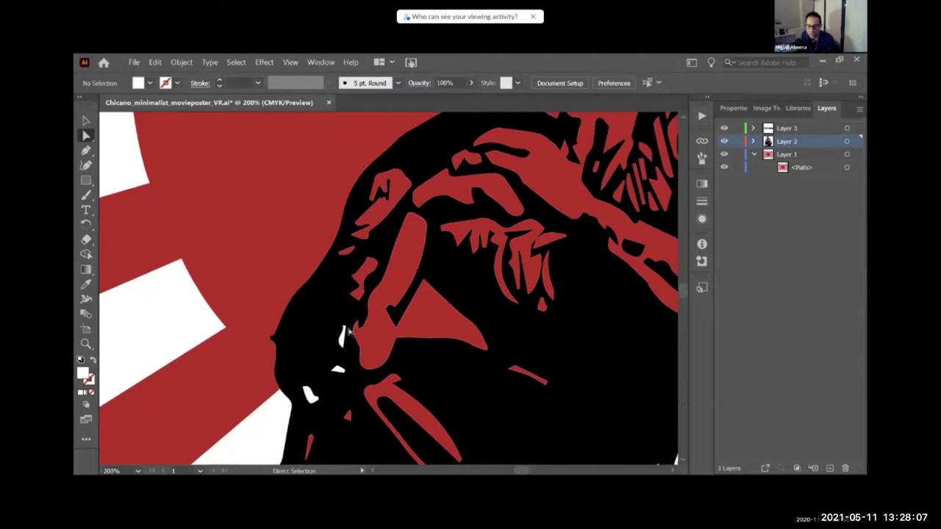
{"action": "left_click", "coordinate": [338, 369]}
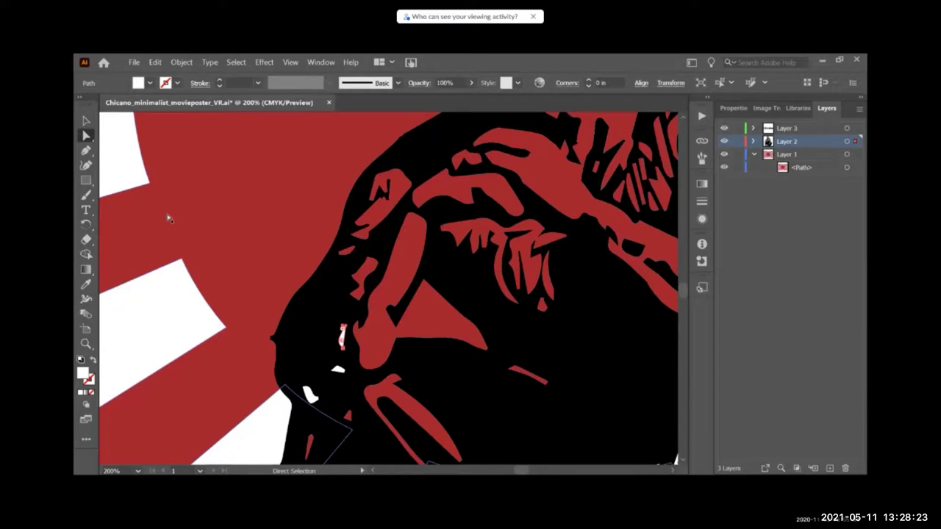
{"action": "key", "text": "ctrl+shift+a"}
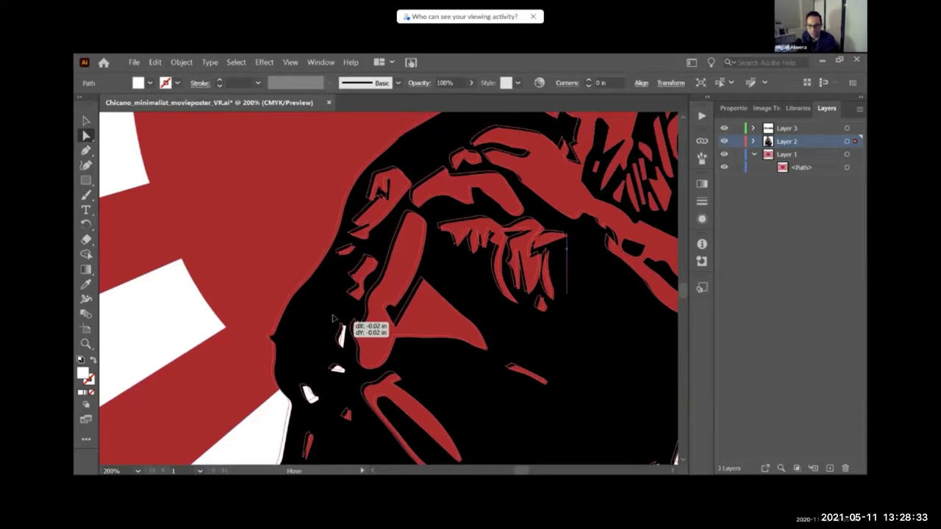
{"action": "left_click", "coordinate": [341, 334]}
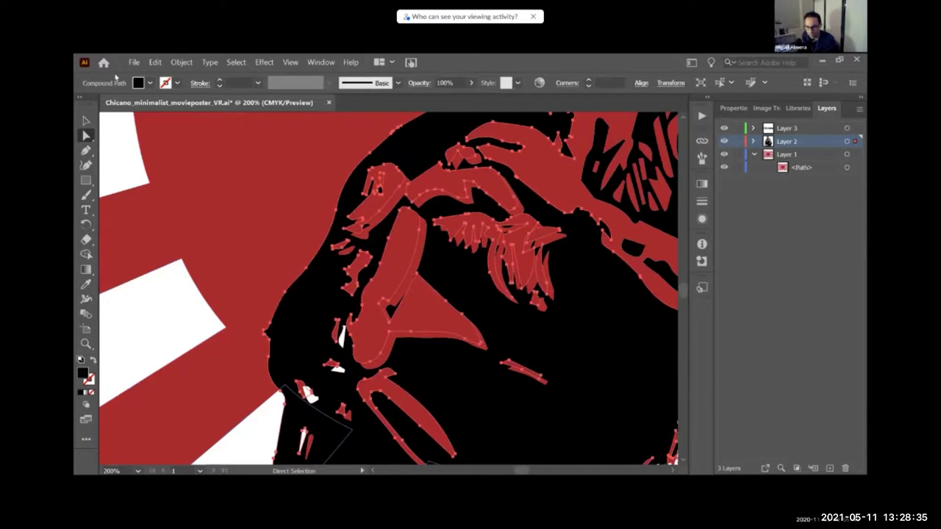
{"action": "left_click", "coordinate": [155, 62]}
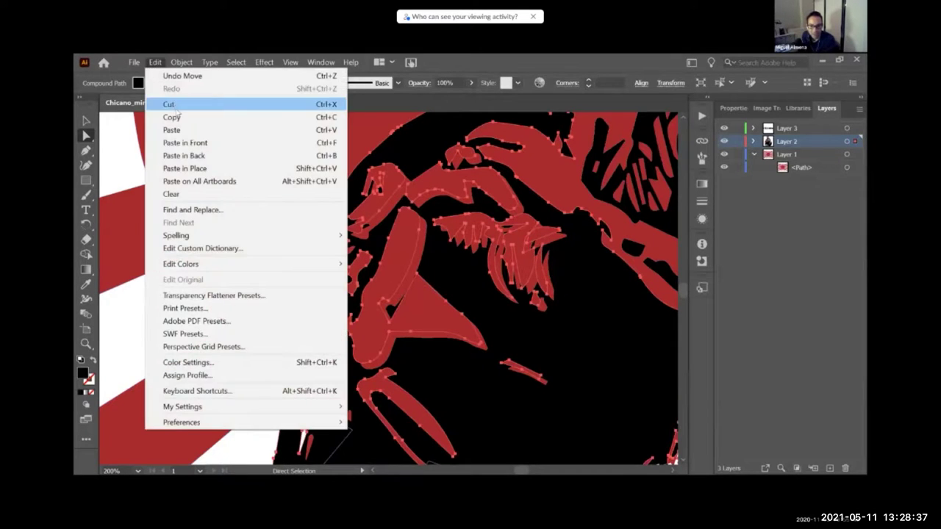
{"action": "left_click", "coordinate": [180, 76]}
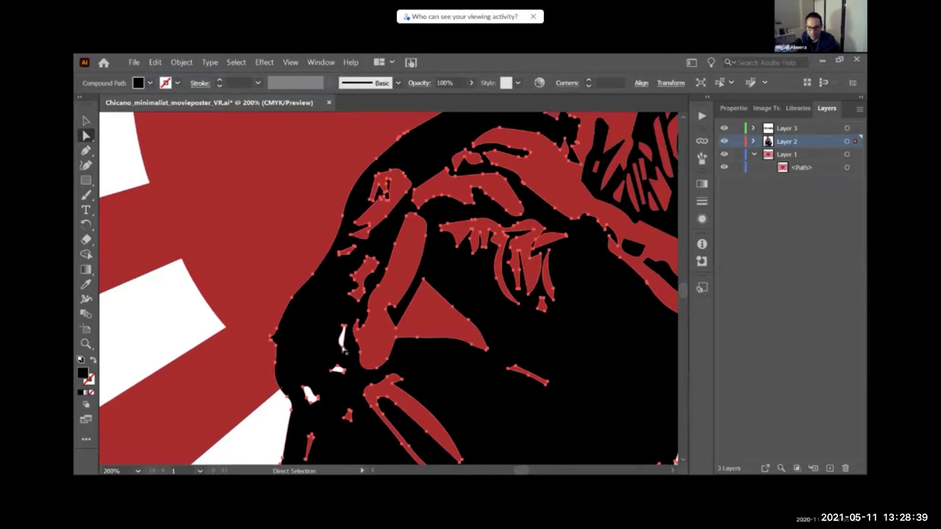
Delete the narrow white sliver on the figure's arm, just beside the red elbow area
{"action": "left_click", "coordinate": [342, 340]}
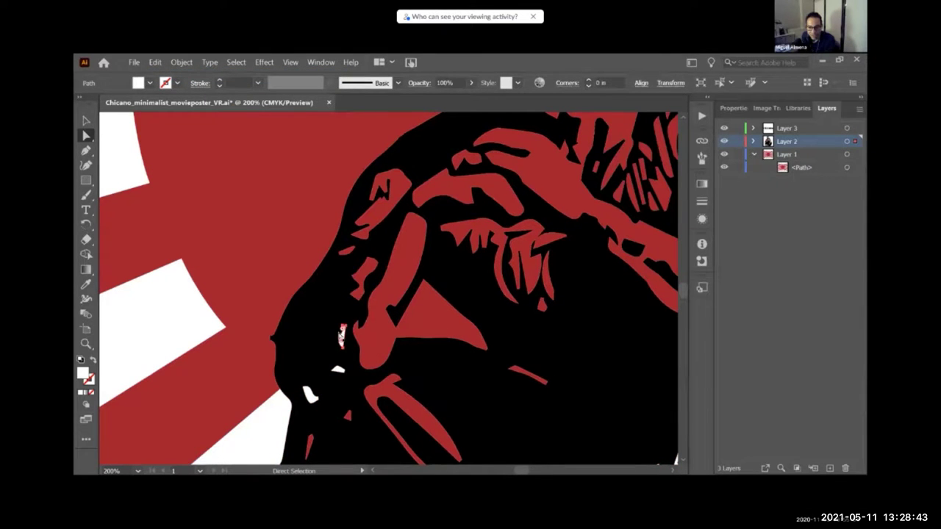
{"action": "left_click_drag", "start_coordinate": [341, 334], "coordinate": [381, 330]}
{"action": "left_click", "coordinate": [371, 325]}
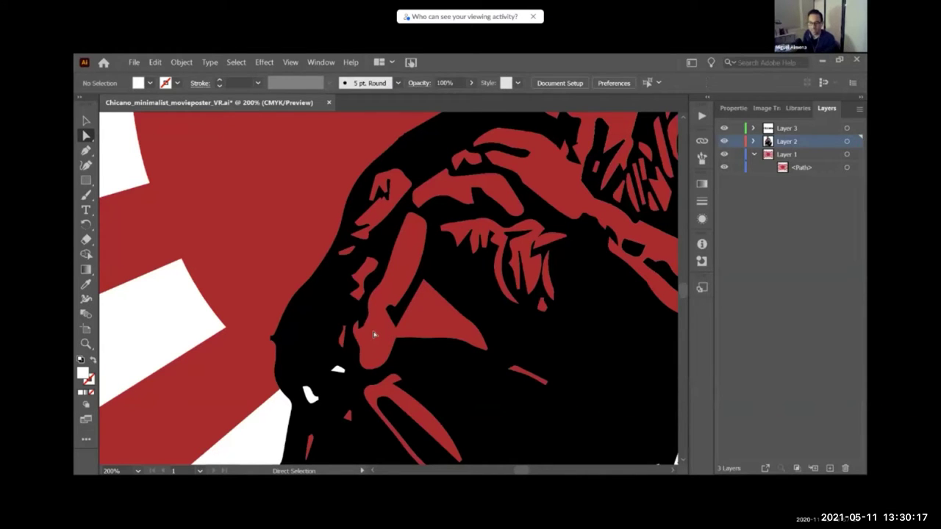
Select the entire traced figure as a group with the Selection tool
{"action": "left_click", "coordinate": [86, 121]}
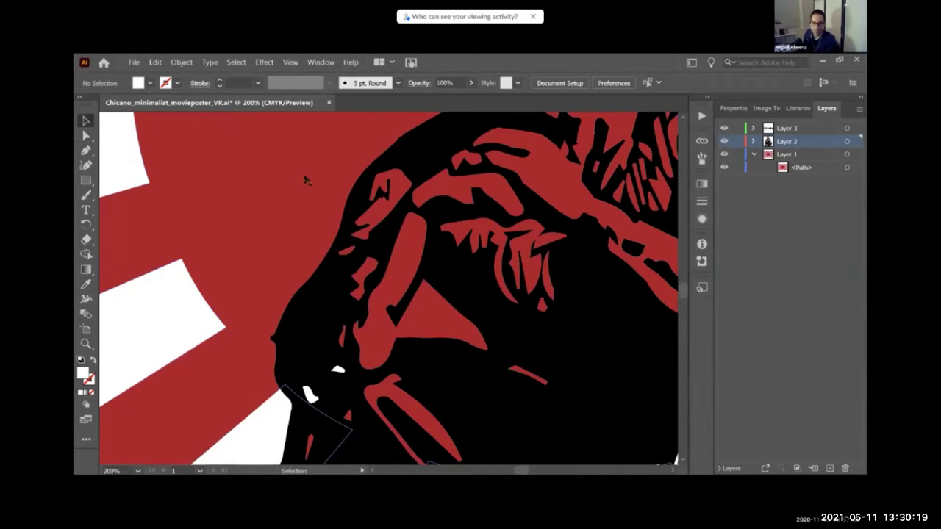
{"action": "left_click", "coordinate": [341, 283]}
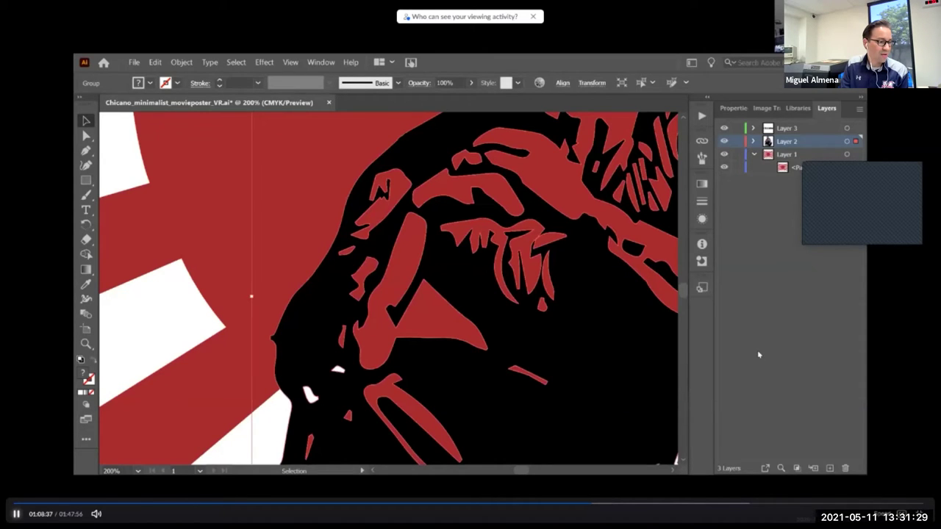
{"action": "left_click", "coordinate": [16, 514]}
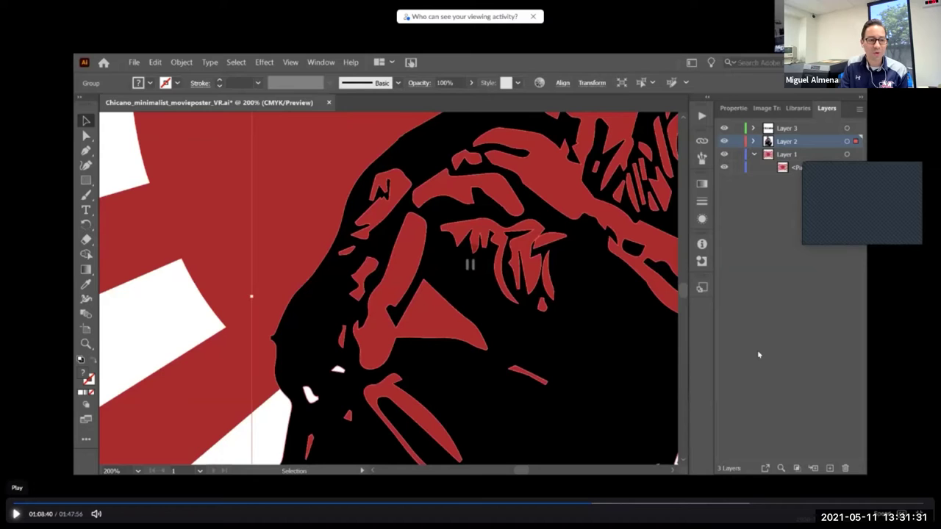